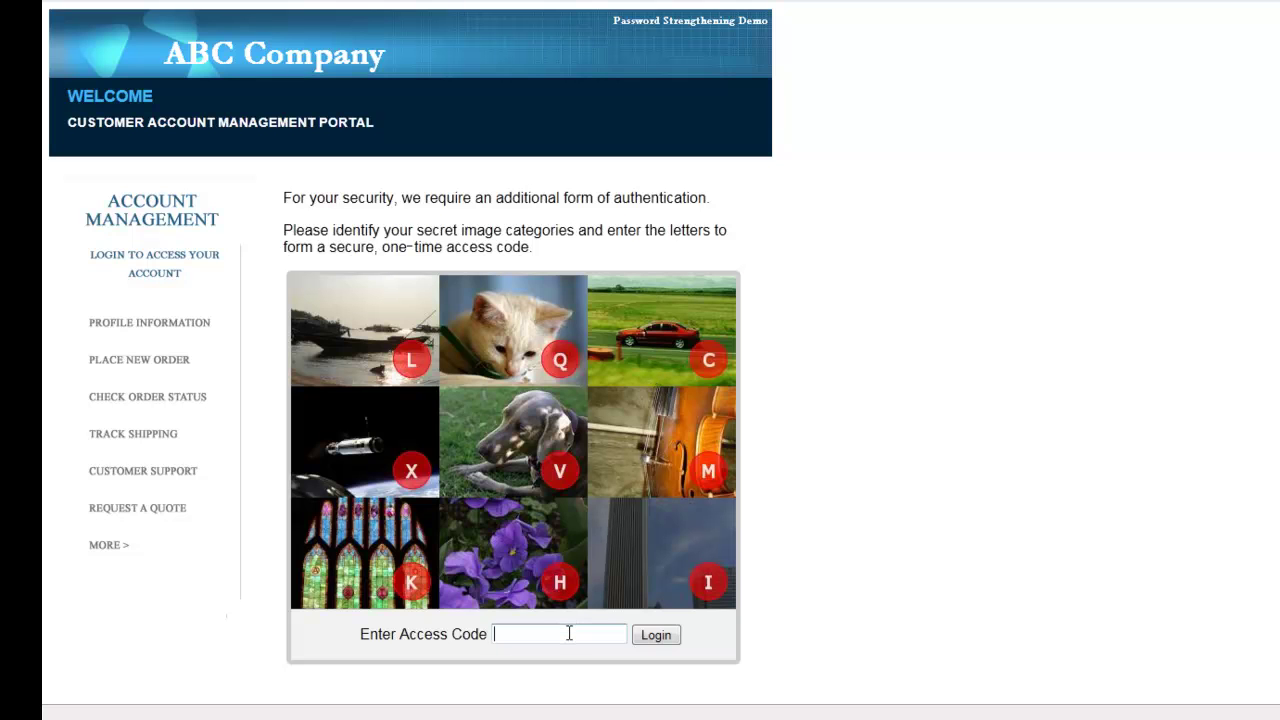
# - Enter the three-letter one-time access code and log in to the ABC Company portal
pyautogui.write('CVH')
pyautogui.click(660, 638)
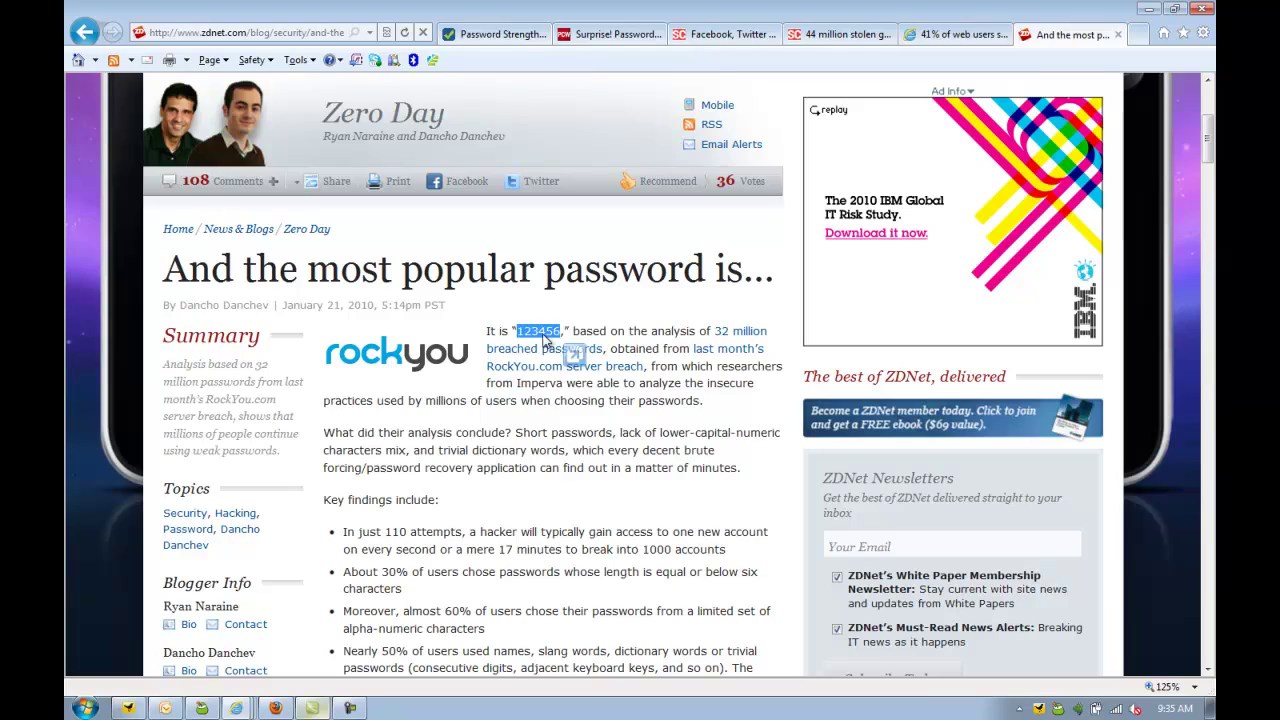
# - Scroll down through the ZDNet article on the most popular password
pyautogui.scroll(-4, 543, 342)
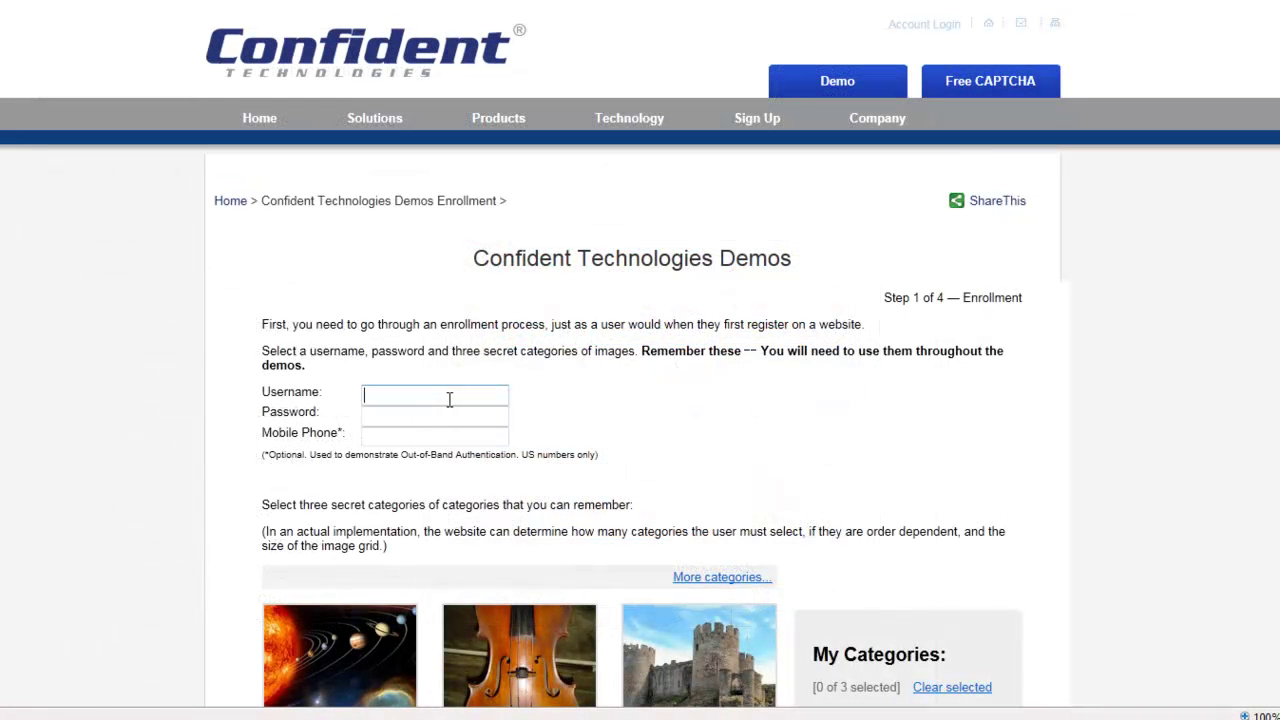
# - Fill in the enrollment username and a masked password
pyautogui.write('ConfidentTech')
pyautogui.press('Tab')
pyautogui.write('••••••••')
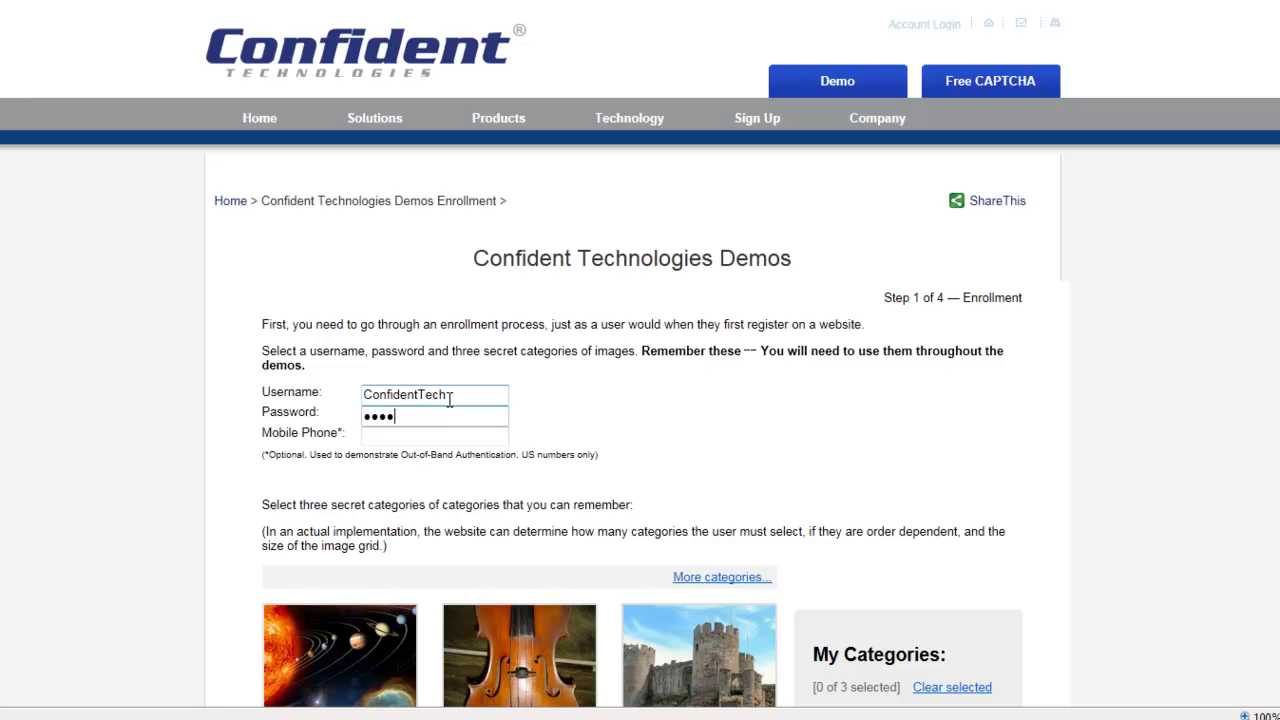
pyautogui.write('•••')
# - Choose dogs, flowers and cars as the three secret image categories
pyautogui.scroll(-4, 680, 412)
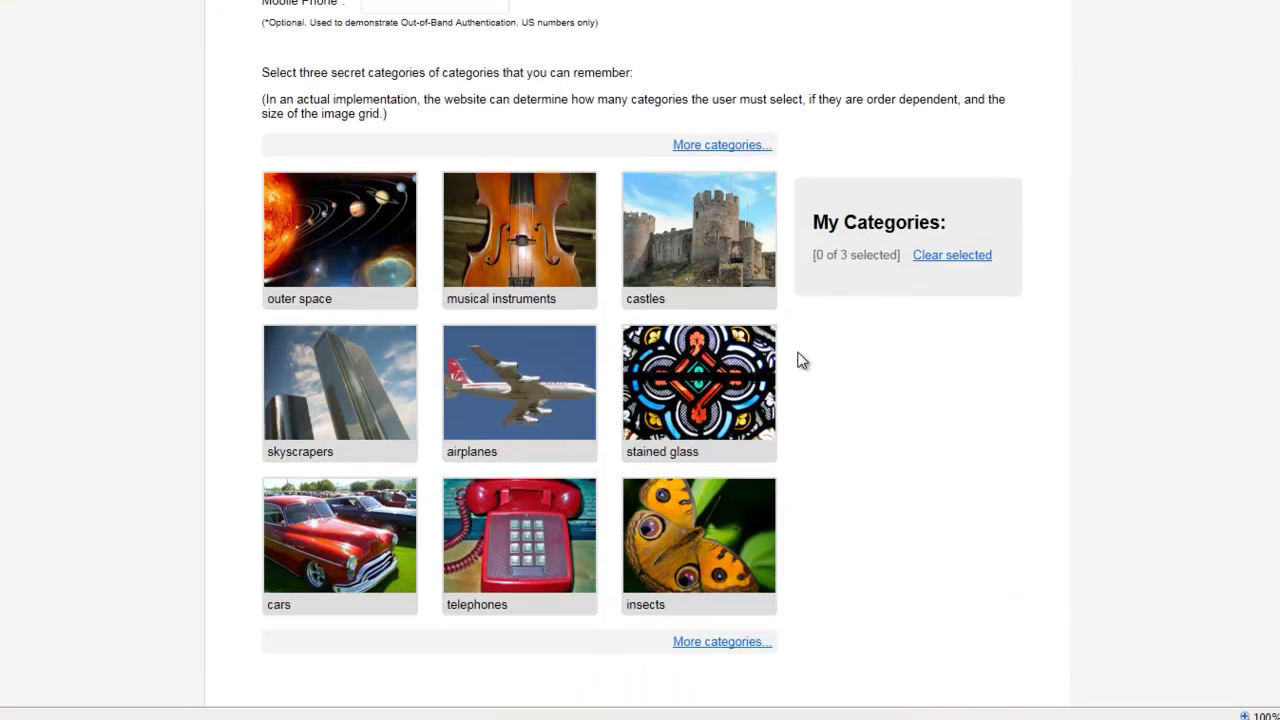
pyautogui.click(744, 146)
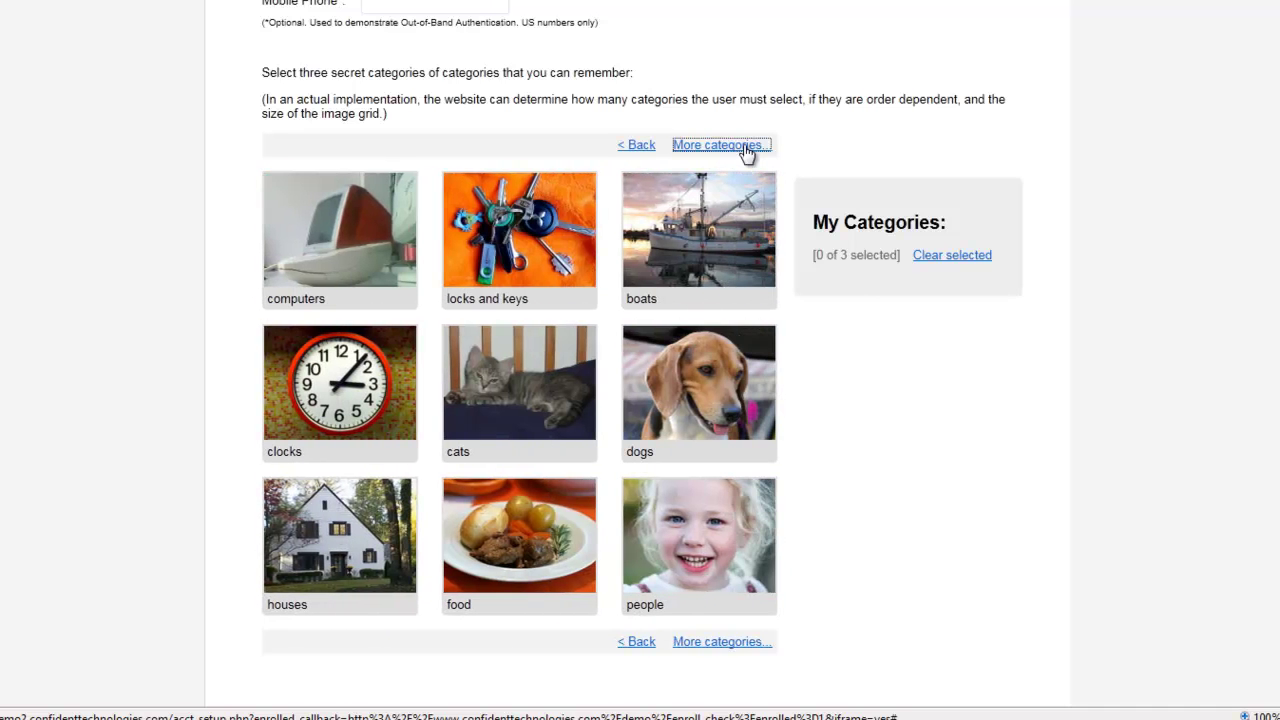
pyautogui.click(762, 376)
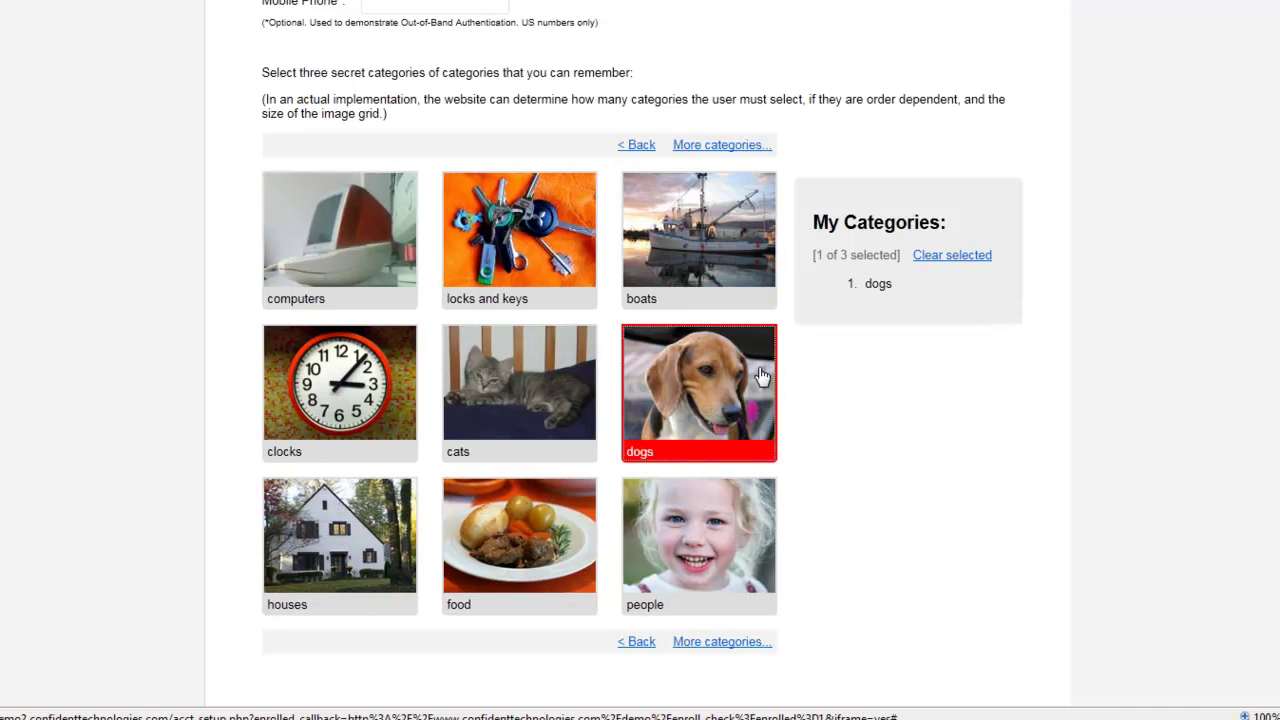
pyautogui.click(746, 147)
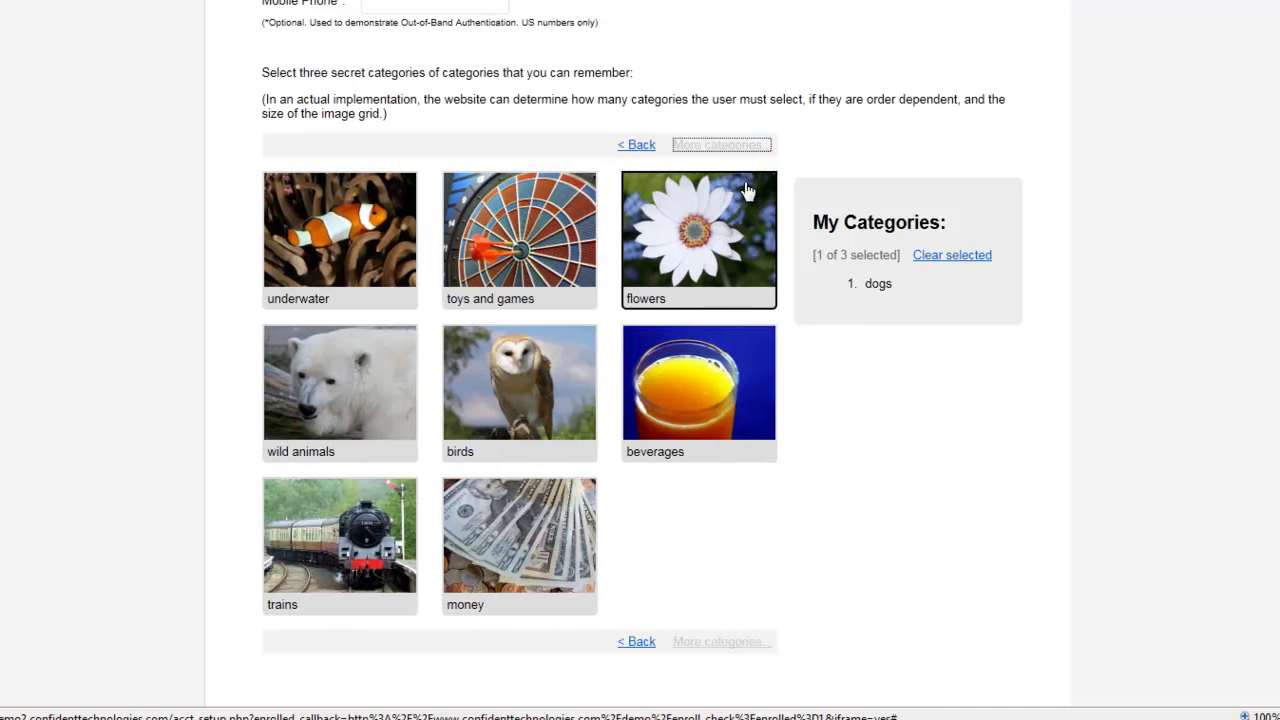
pyautogui.click(748, 227)
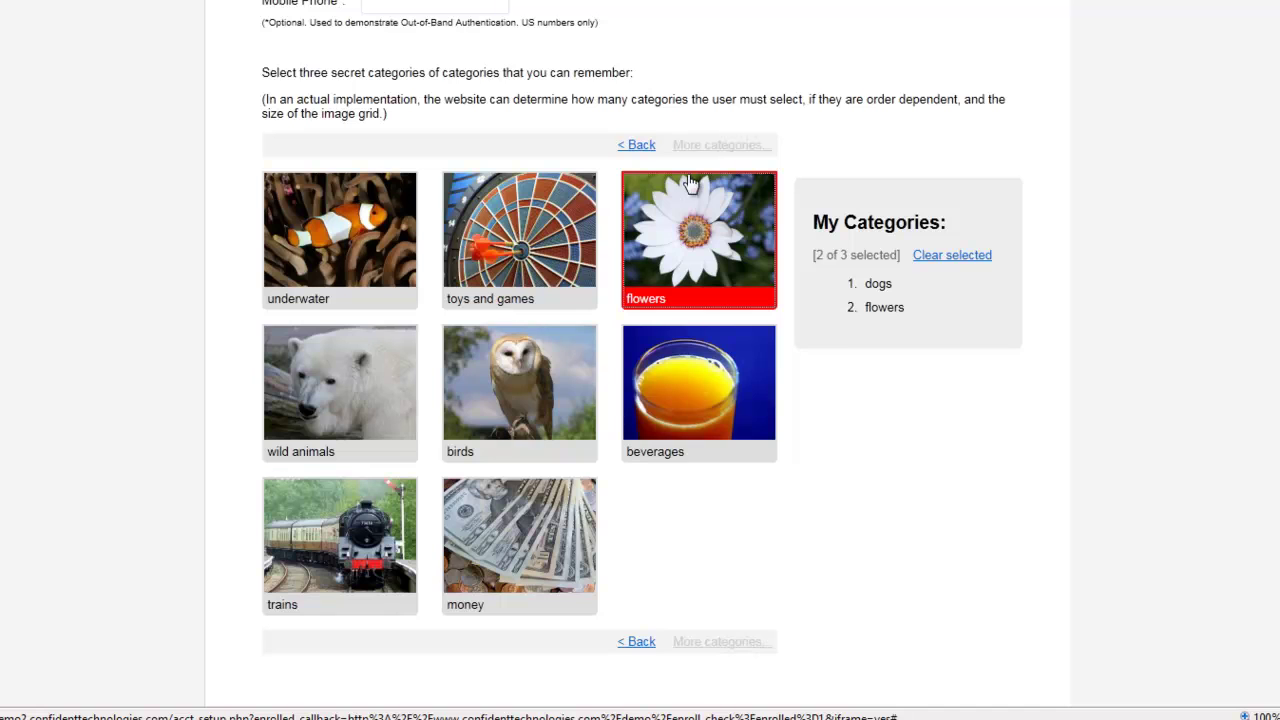
pyautogui.click(645, 150)
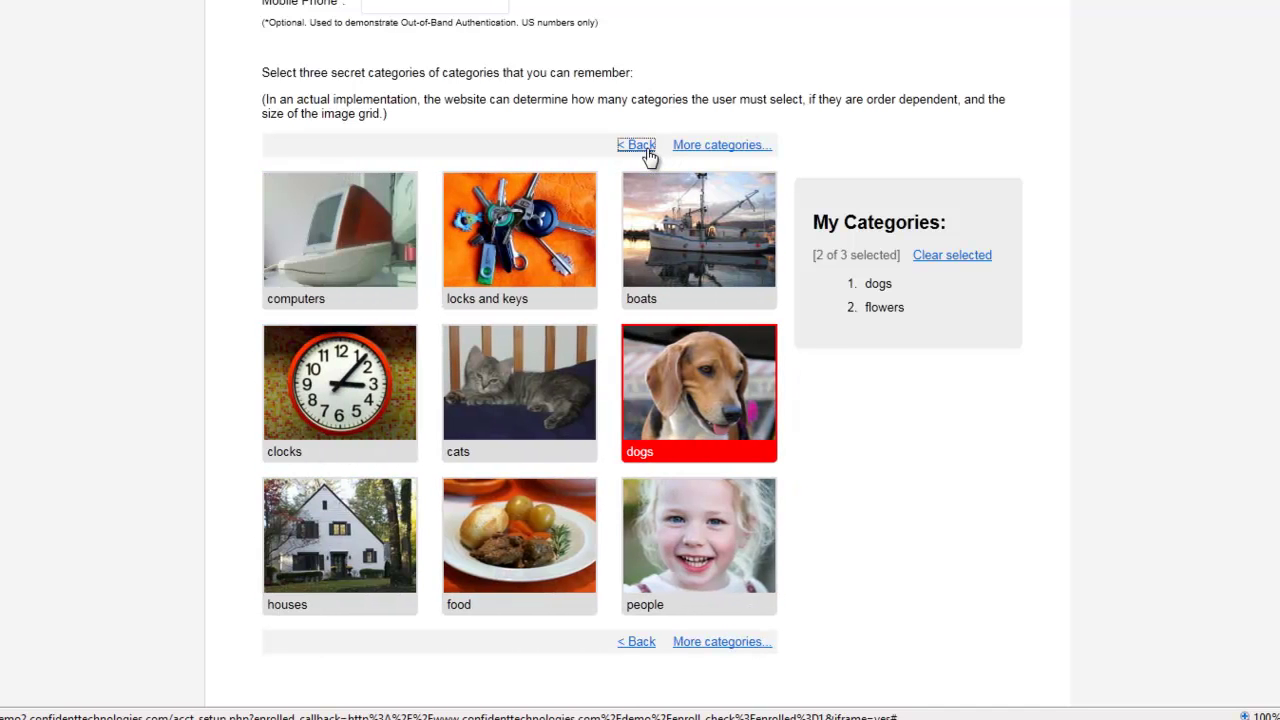
pyautogui.click(645, 148)
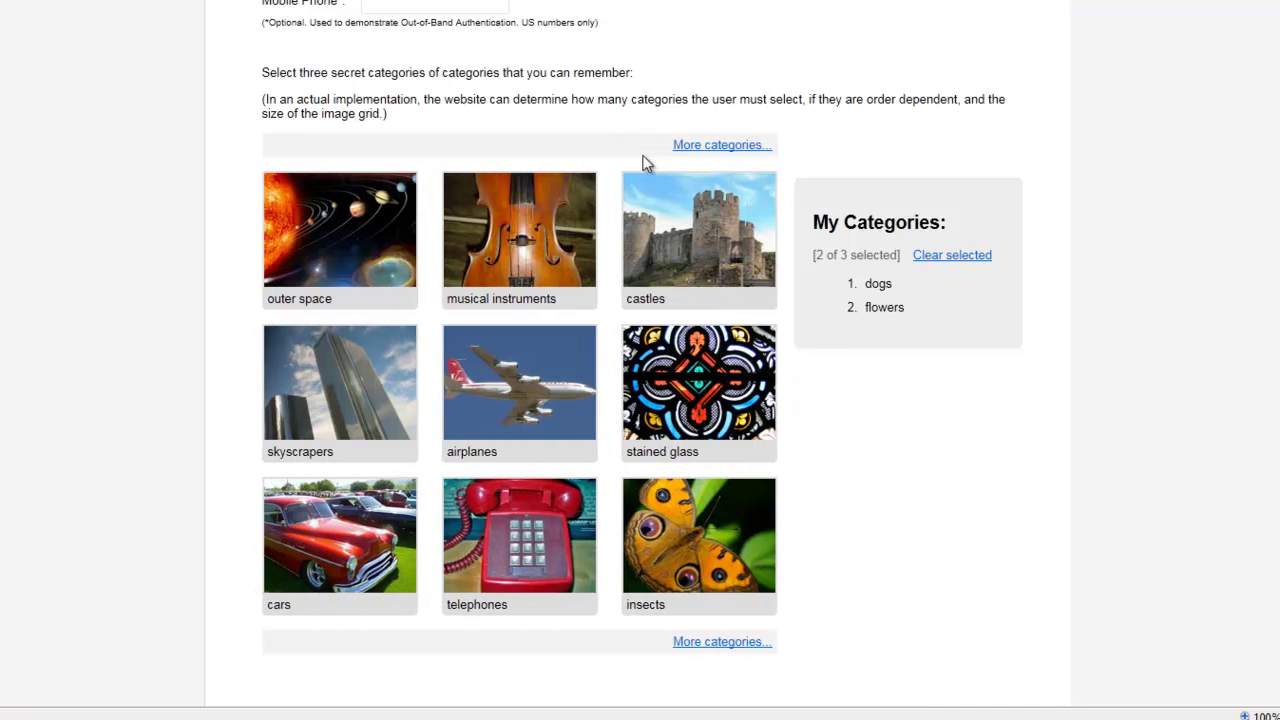
pyautogui.click(383, 553)
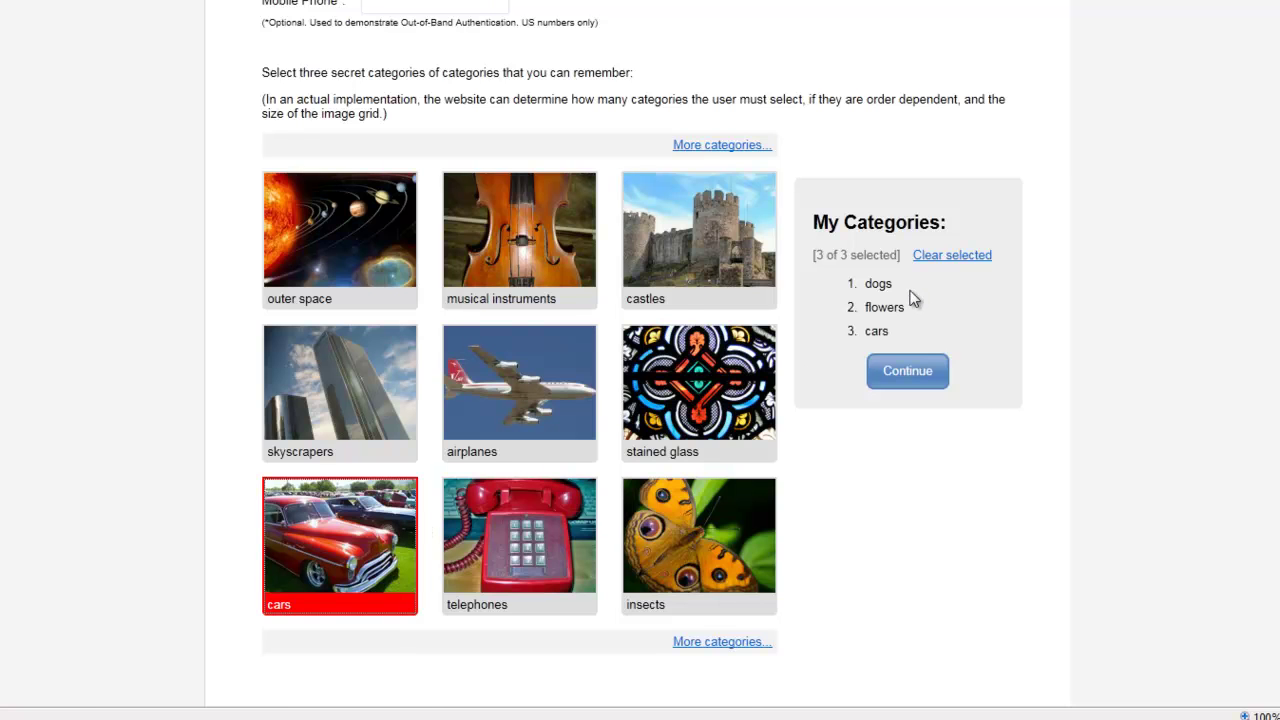
# - Continue past the category selection and Memorize recap to the Practice step
pyautogui.click(908, 371)
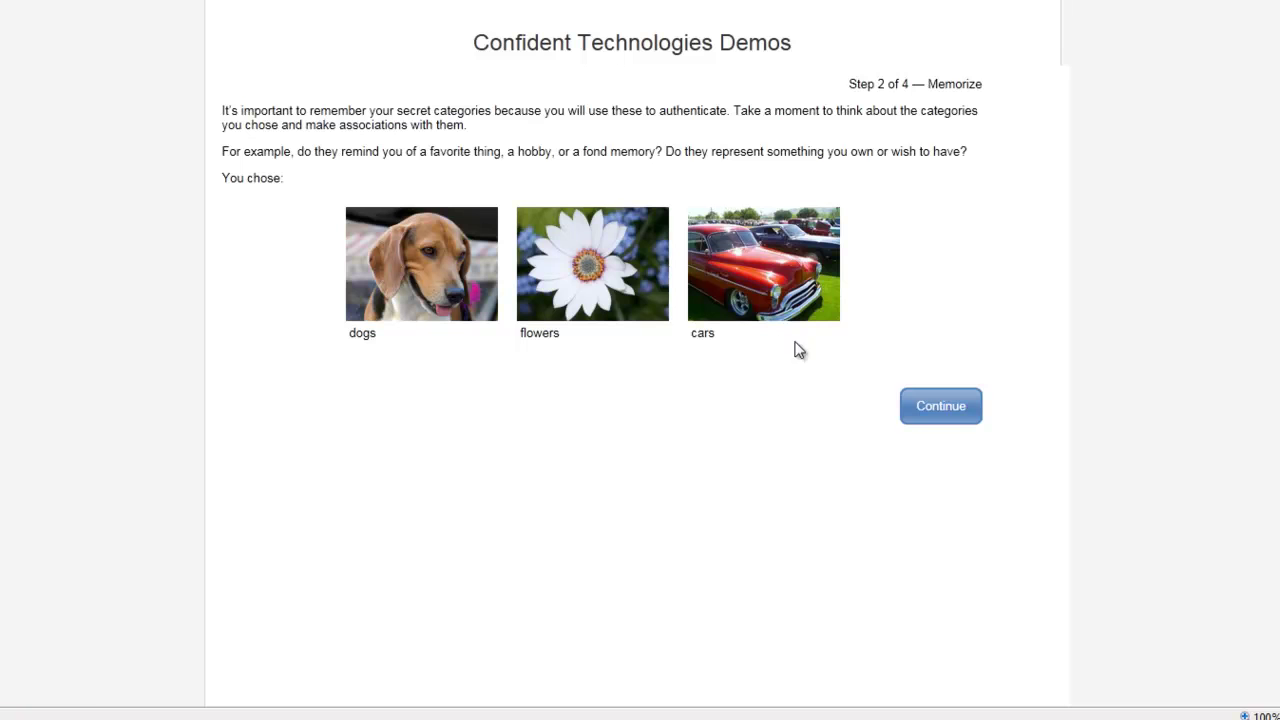
pyautogui.click(948, 408)
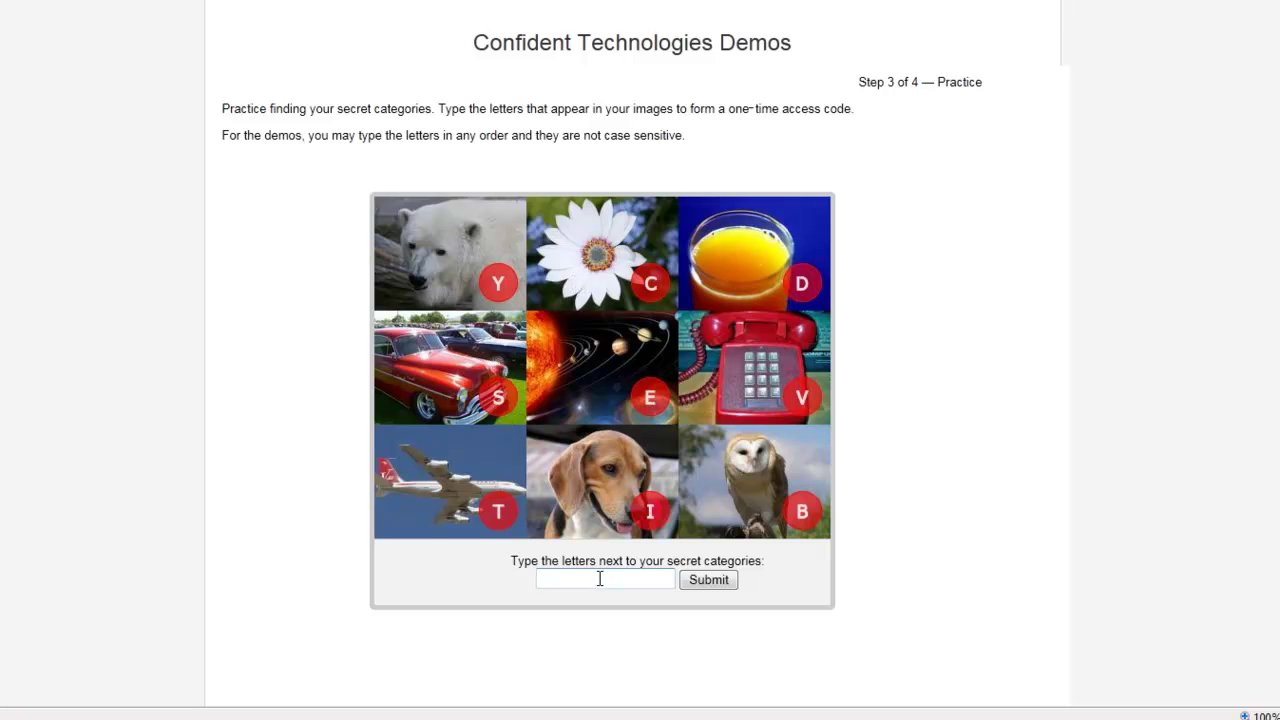
# - Submit the three-letter practice code matching the dogs, flowers and cars images
pyautogui.write('cie')
pyautogui.click(708, 580)
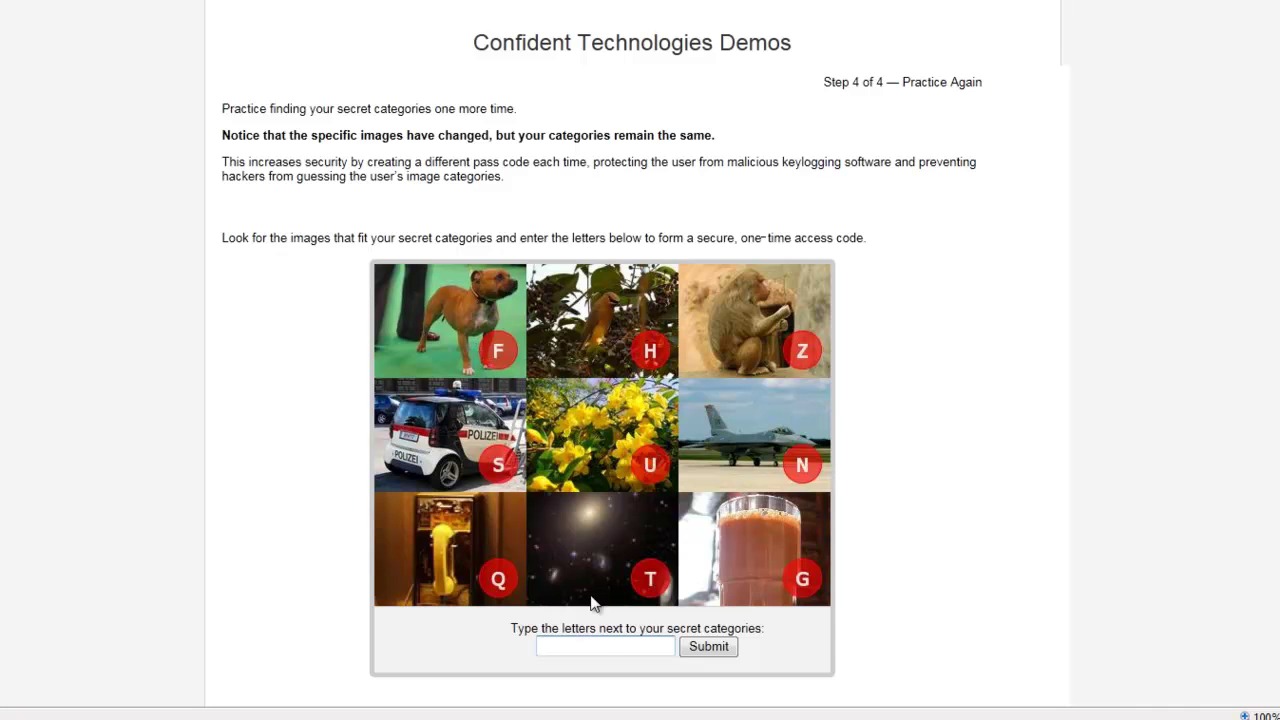
# - Type the new three-letter code from the reshuffled Practice Again grid
pyautogui.write('fug')
# - Submit the practice code, then log in to ABC Company with username, password and image code
pyautogui.click(713, 650)
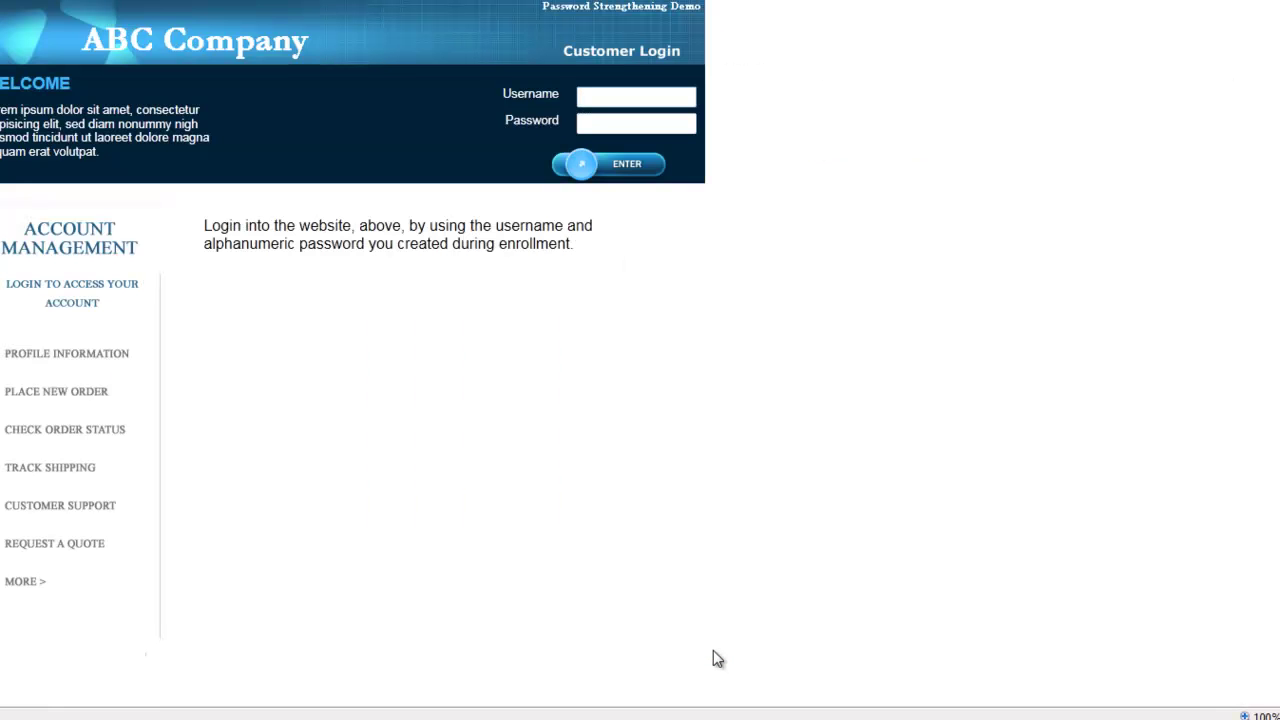
pyautogui.write('ConfidentTech')
pyautogui.press('Tab')
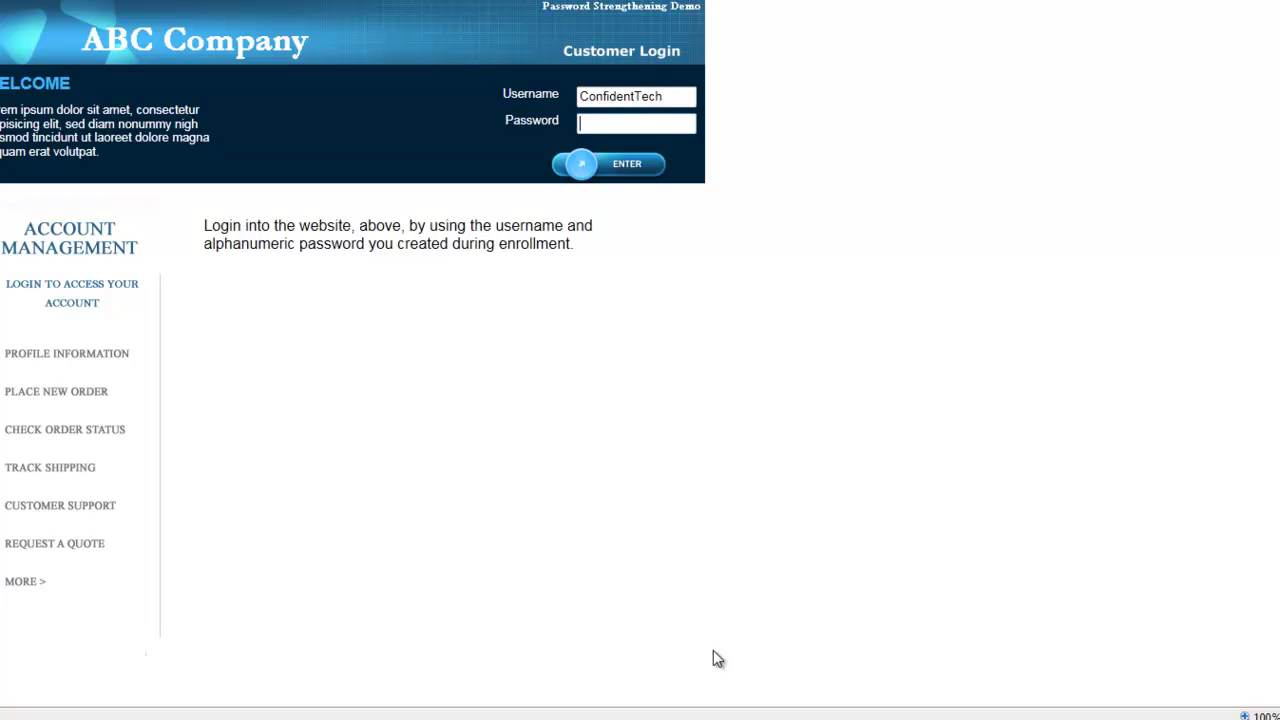
pyautogui.write('***********')
pyautogui.click(624, 168)
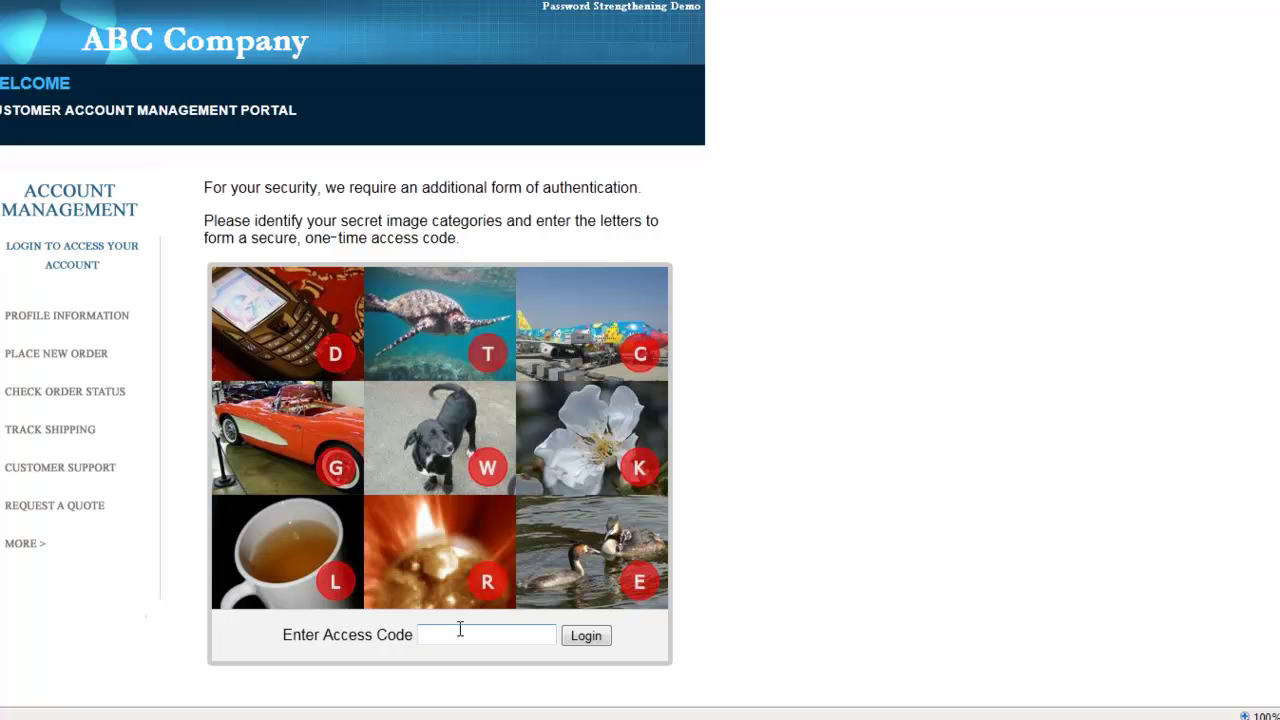
pyautogui.write('wk')
pyautogui.click(581, 638)
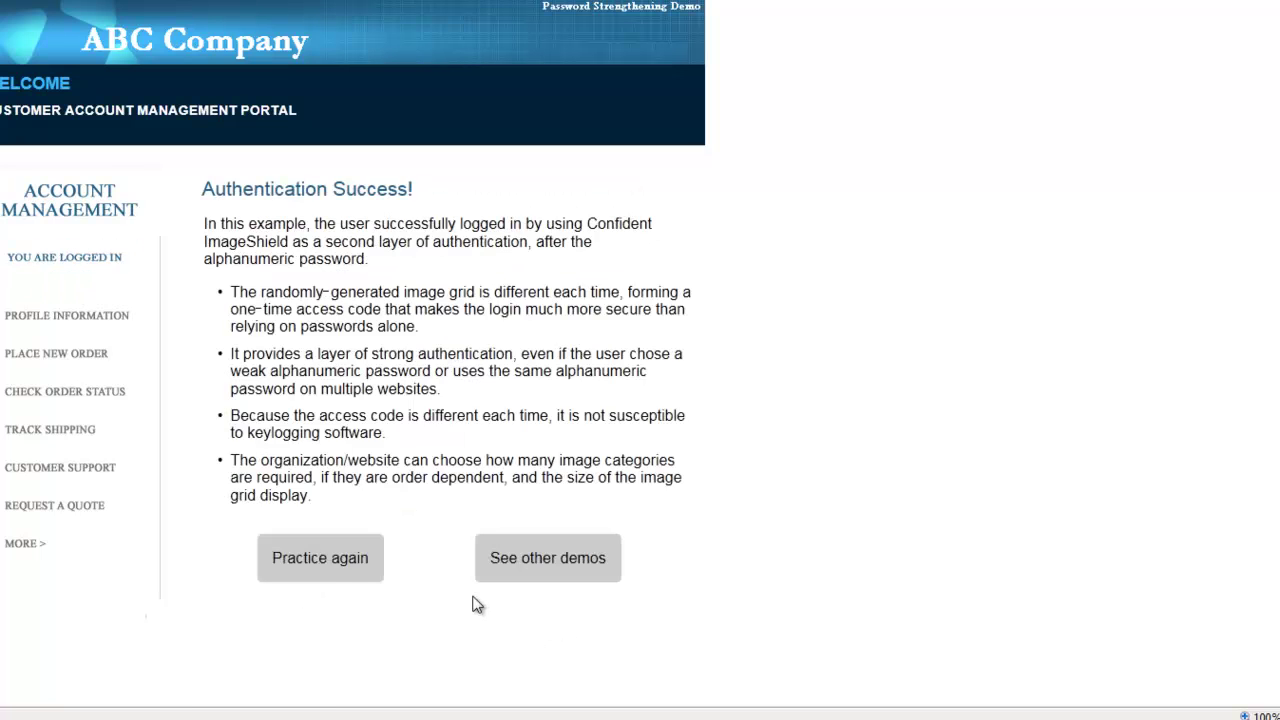
# - Restart the login practice and sign in with the username and password
pyautogui.click(330, 571)
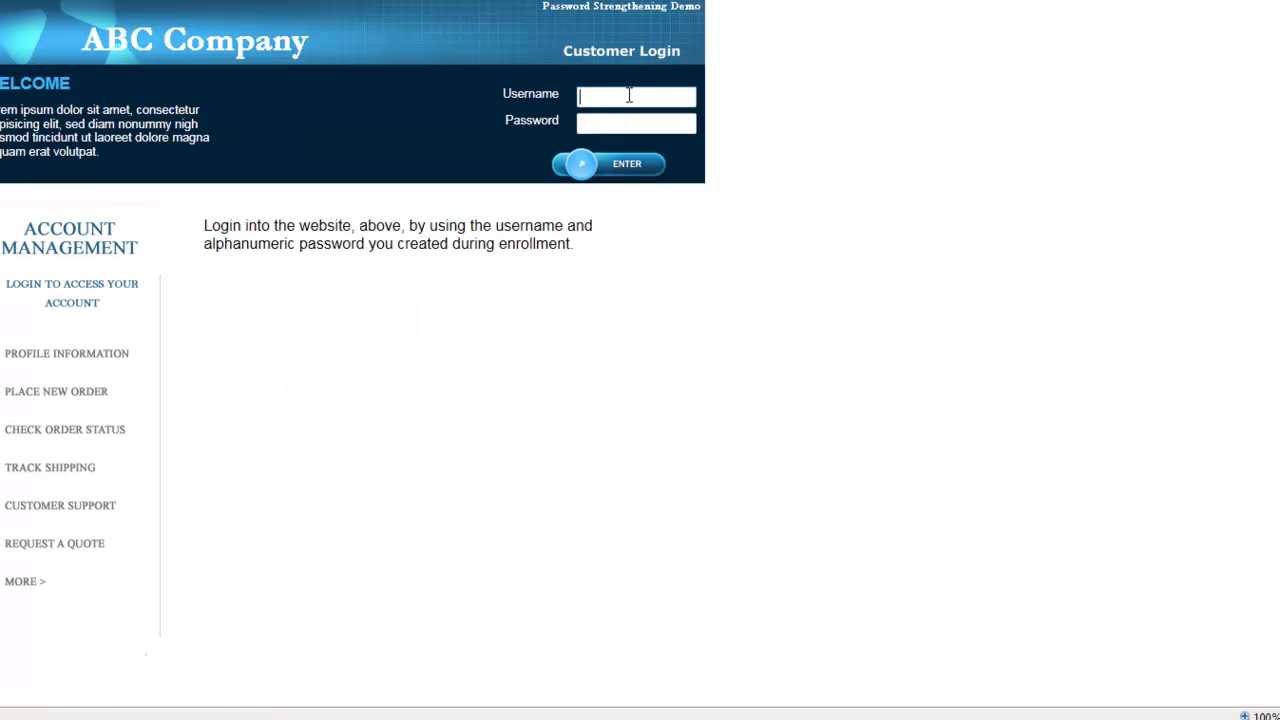
pyautogui.write('ConfidentTech')
pyautogui.press('Tab')
pyautogui.write('•••••••••••')
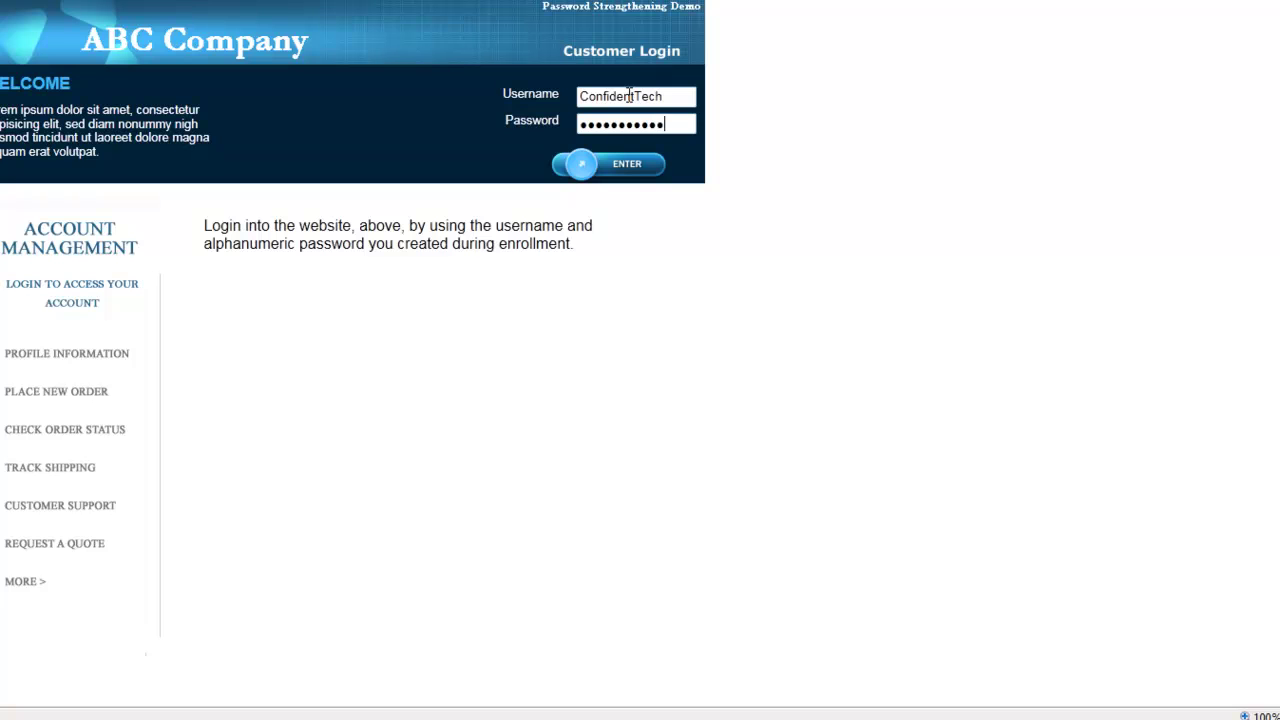
pyautogui.click(628, 170)
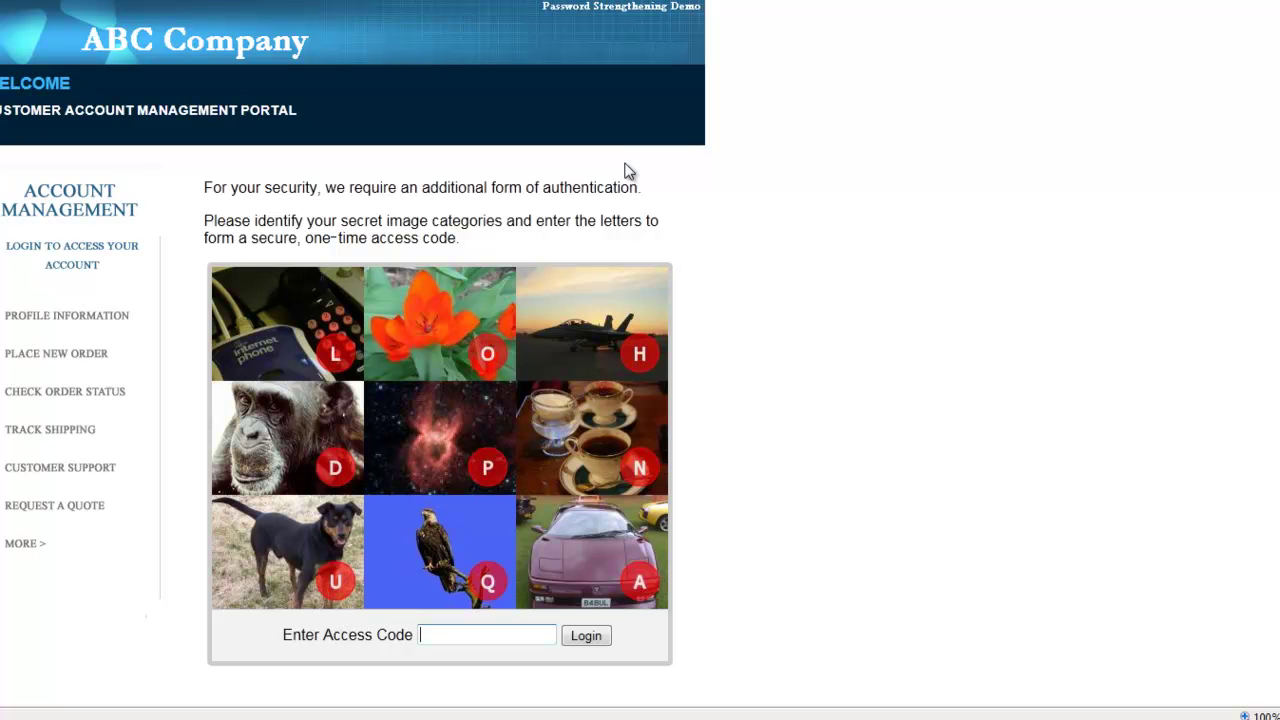
# - Enter the fresh three-letter image access code and log in
pyautogui.click(511, 632)
pyautogui.write('DUQ')
pyautogui.click(586, 636)
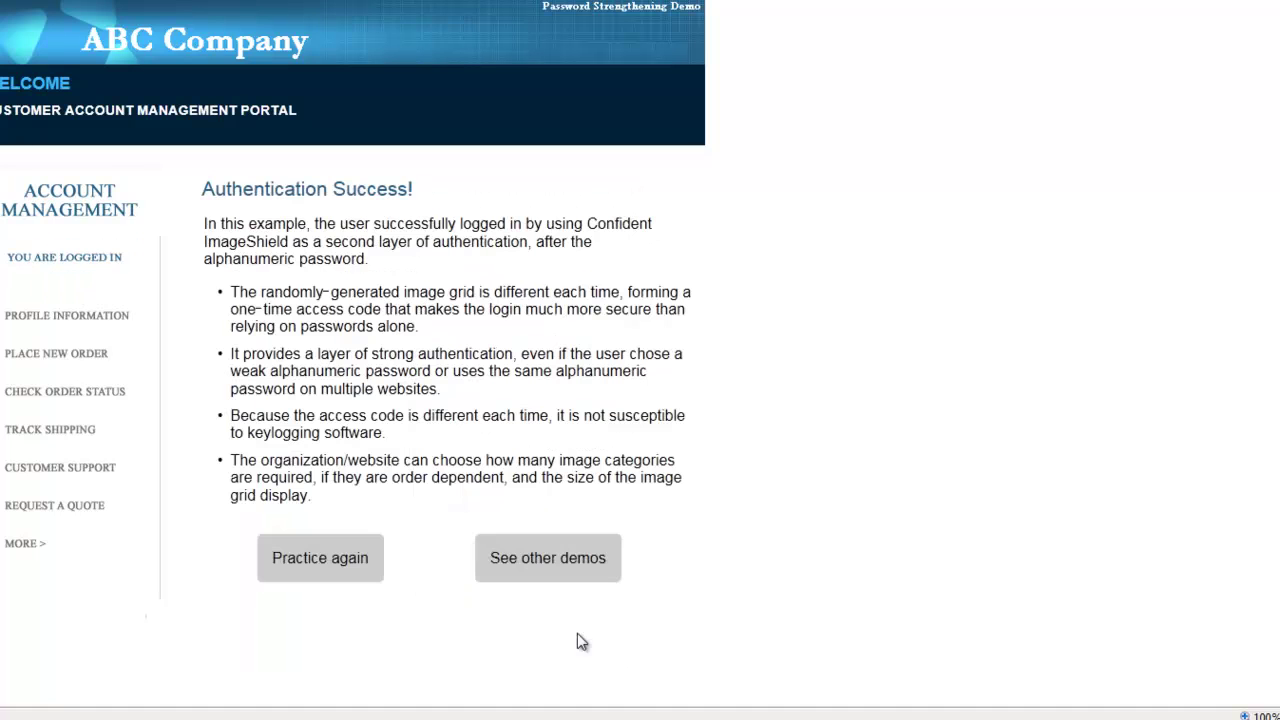